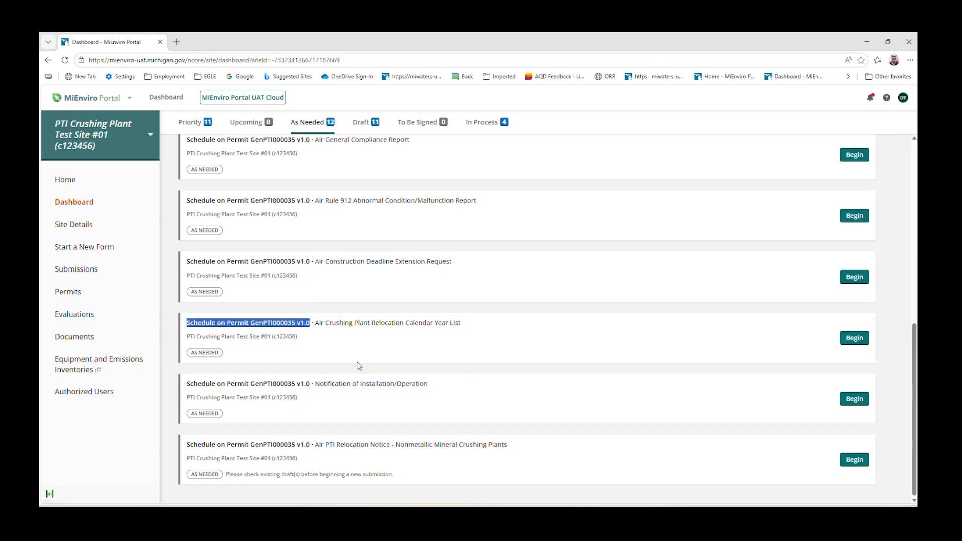
Start a new service request form for the current site and filter the available forms by "calendar"
{"action": "left_click", "coordinate": [164, 312]}
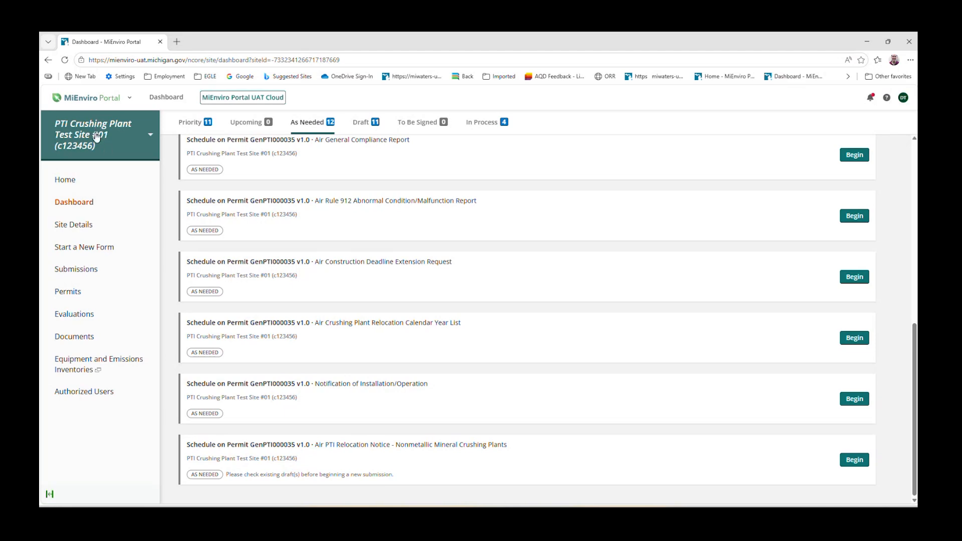
{"action": "left_click", "coordinate": [78, 249]}
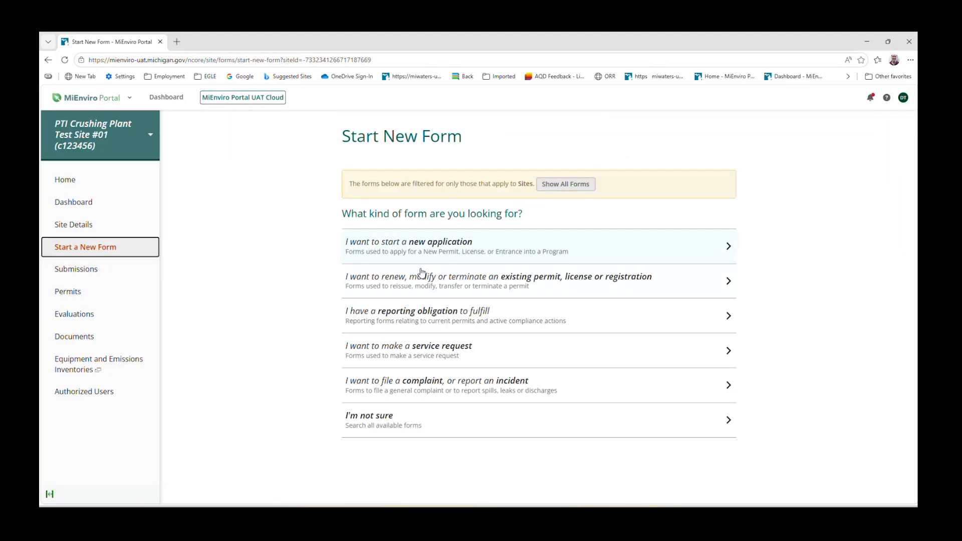
{"action": "left_click", "coordinate": [420, 357]}
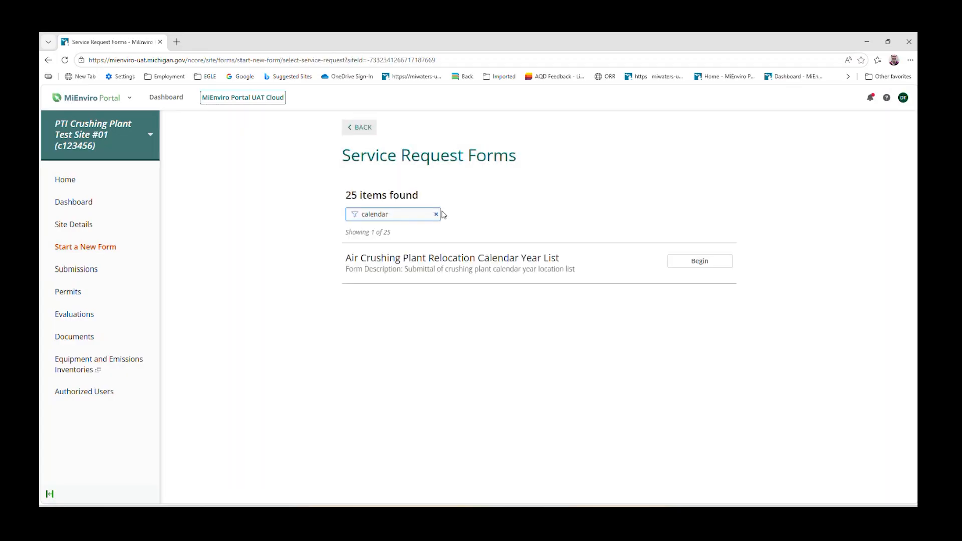
{"action": "left_click", "coordinate": [433, 216]}
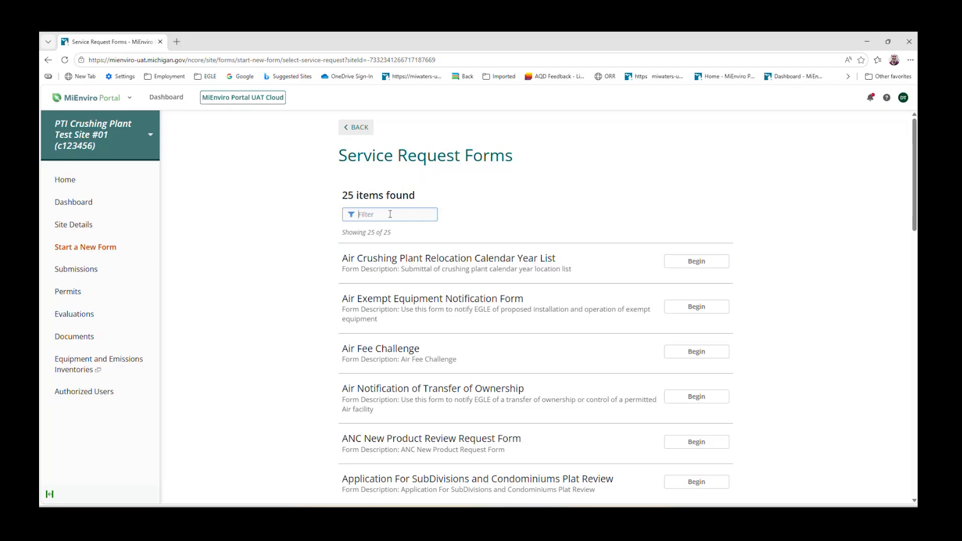
{"action": "type", "text": "calendar"}
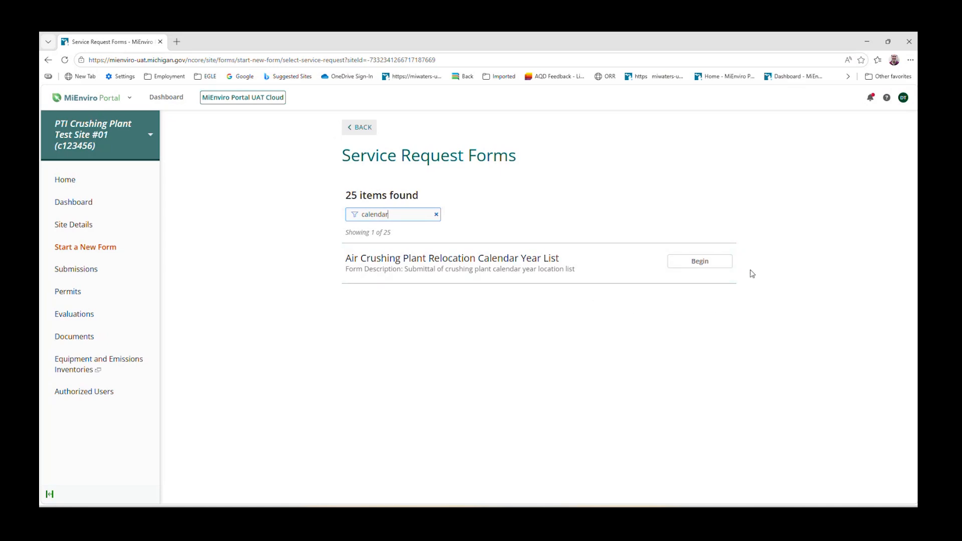
Begin form entry for the Air Crushing Plant Relocation Calendar Year List with PTI Crushing Plant Test Site #01 as the site
{"action": "left_click", "coordinate": [708, 264]}
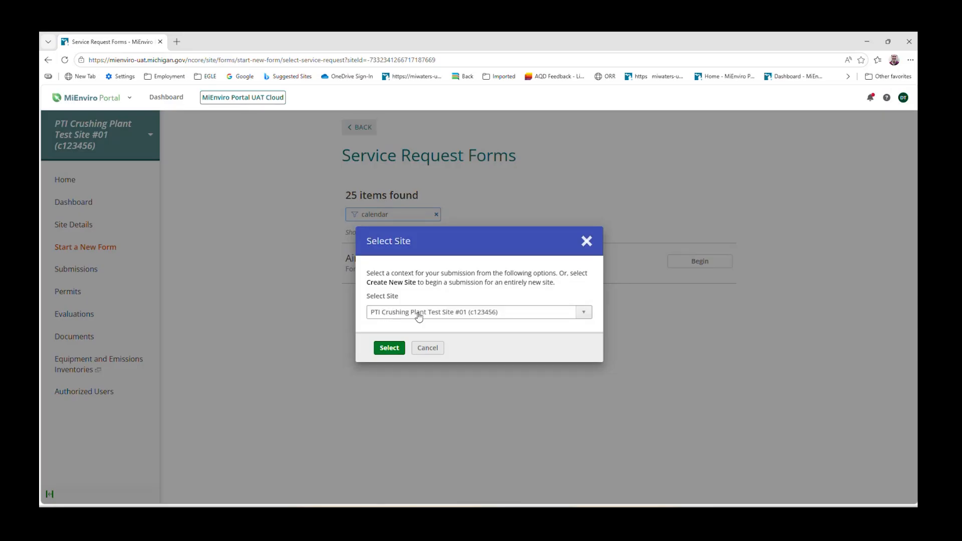
{"action": "left_click", "coordinate": [386, 350]}
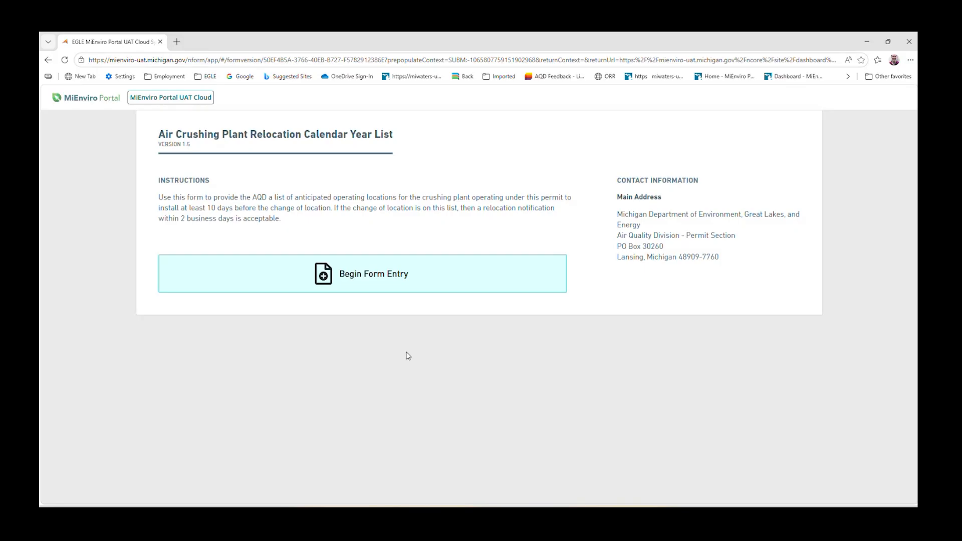
{"action": "left_click", "coordinate": [376, 271]}
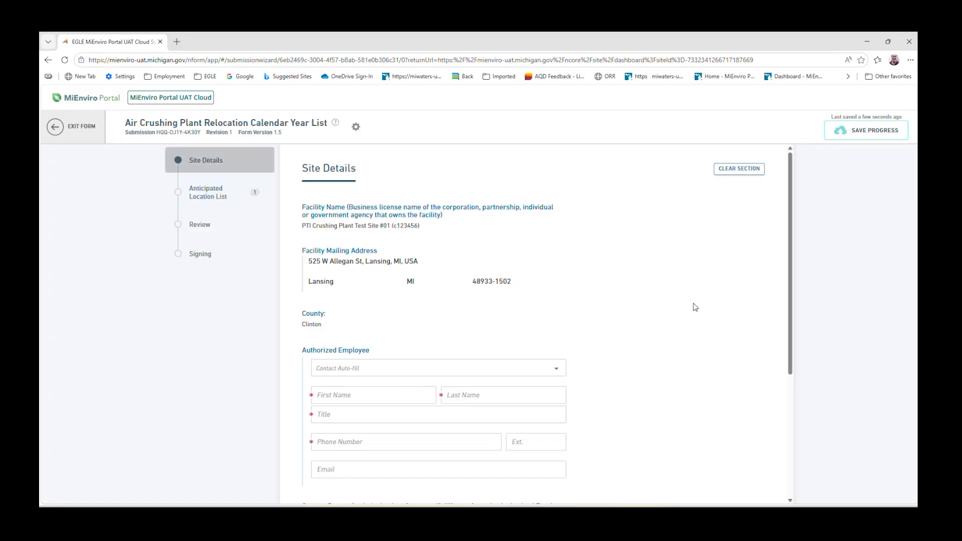
Look through the Site Details contact fields, leave them blank, and continue to the Anticipated Location List section
{"action": "scroll", "coordinate": [696, 307], "scroll_direction": "down", "scroll_amount": 1}
{"action": "scroll", "coordinate": [674, 339], "scroll_direction": "down", "scroll_amount": 3}
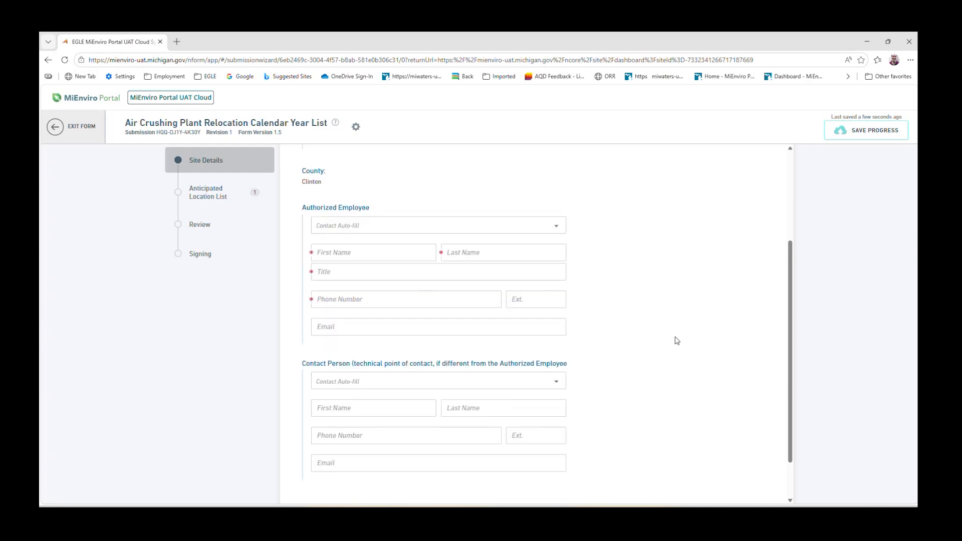
{"action": "scroll", "coordinate": [676, 340], "scroll_direction": "down", "scroll_amount": 1}
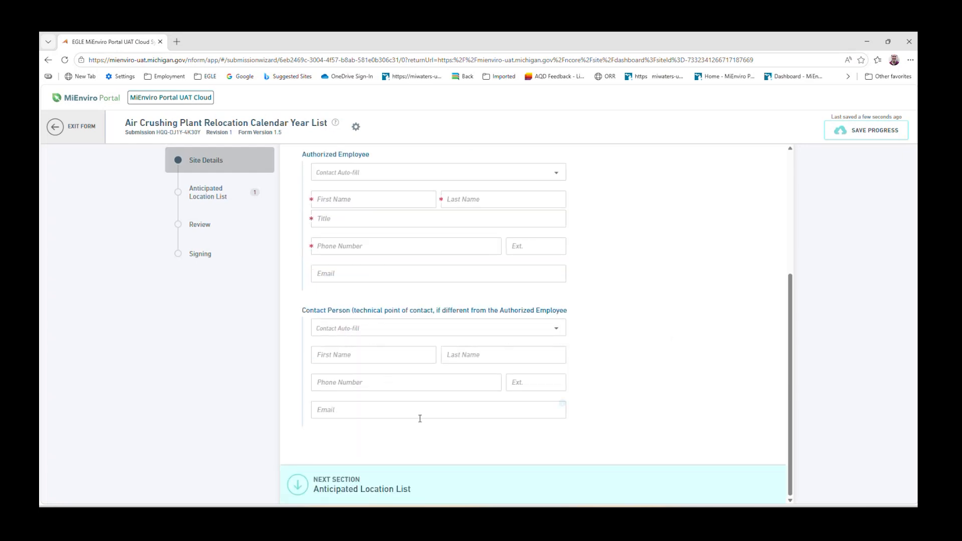
{"action": "left_click", "coordinate": [342, 490]}
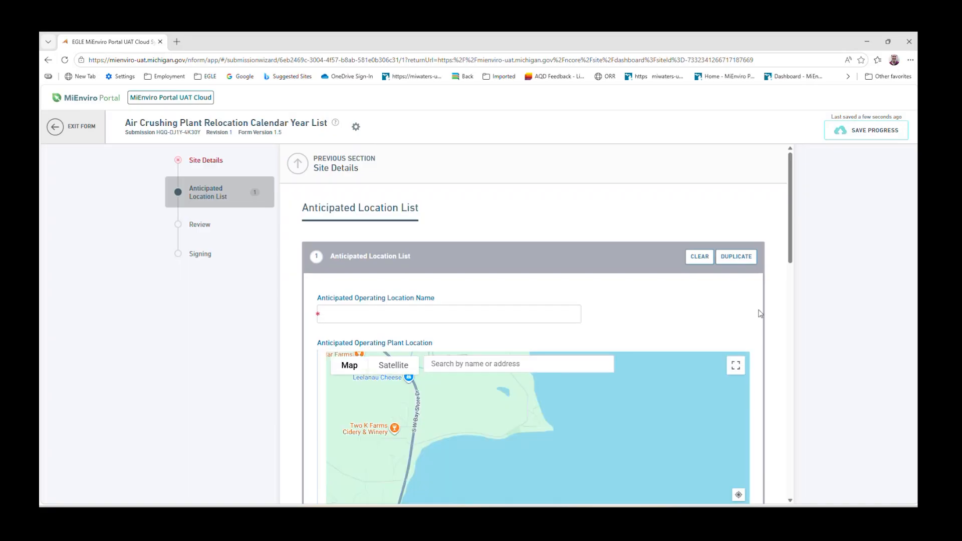
Name the first anticipated operating location 1 and fill in its plant coordinates from the last-used saved Lansing address
{"action": "scroll", "coordinate": [784, 299], "scroll_direction": "down", "scroll_amount": 2}
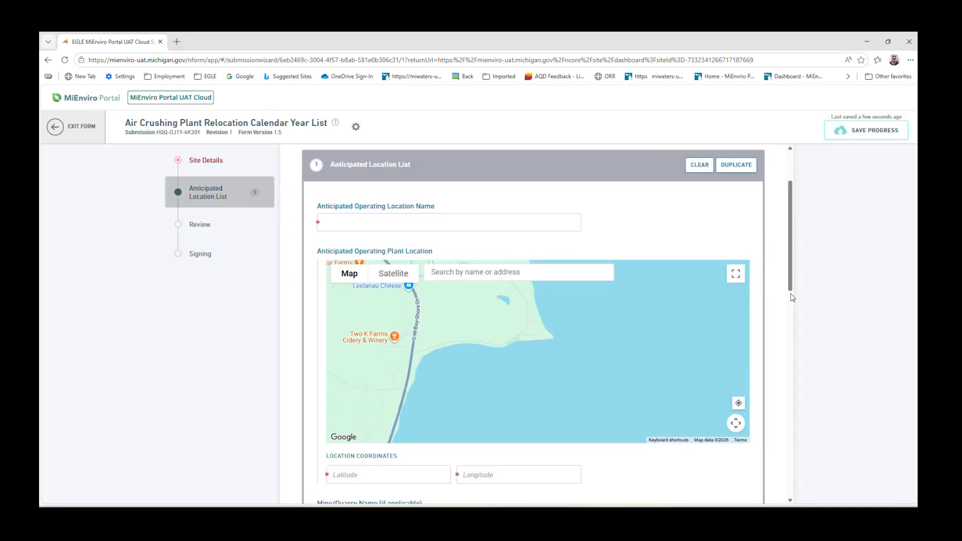
{"action": "left_click", "coordinate": [375, 221]}
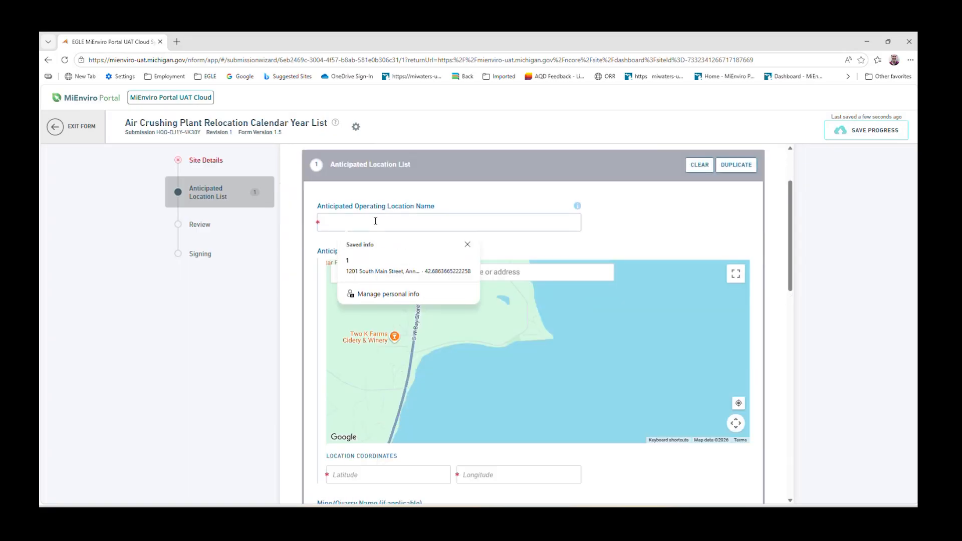
{"action": "type", "text": "1"}
{"action": "left_click", "coordinate": [467, 244]}
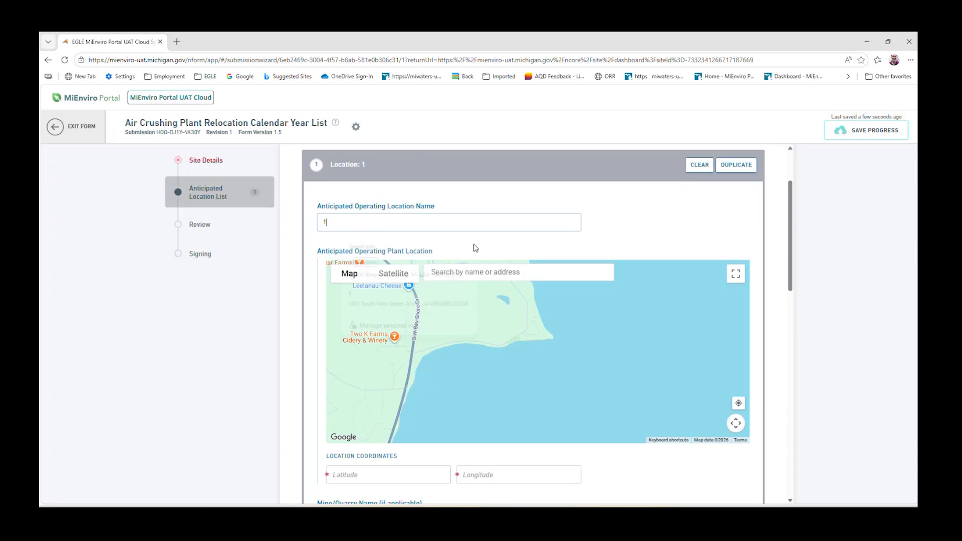
{"action": "left_click", "coordinate": [484, 272]}
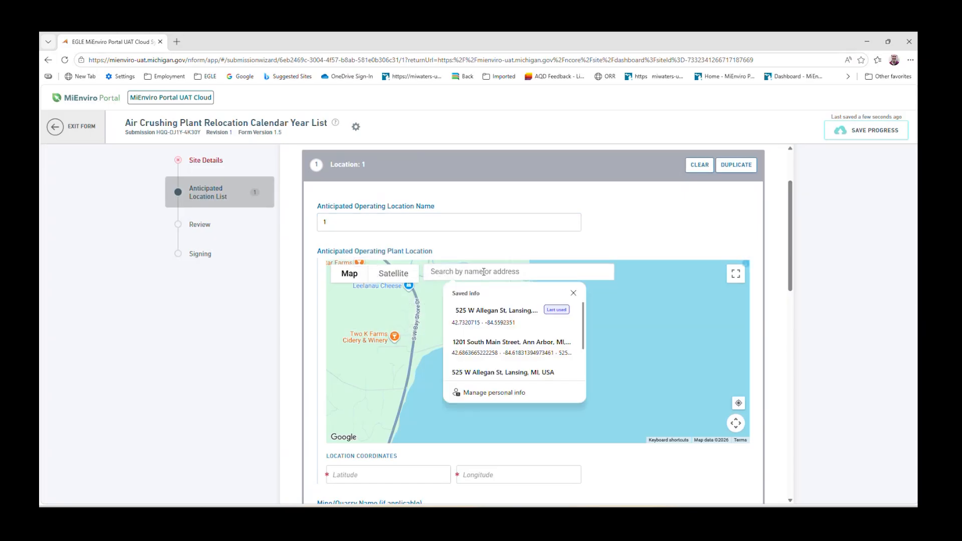
{"action": "left_click", "coordinate": [496, 314]}
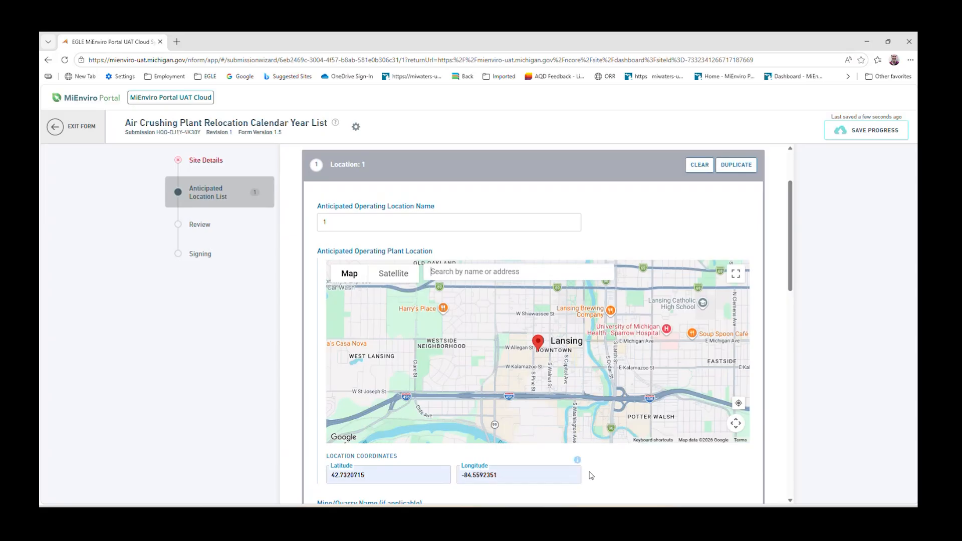
Set the county of the first anticipated location to Ingham
{"action": "scroll", "coordinate": [652, 461], "scroll_direction": "down", "scroll_amount": 4}
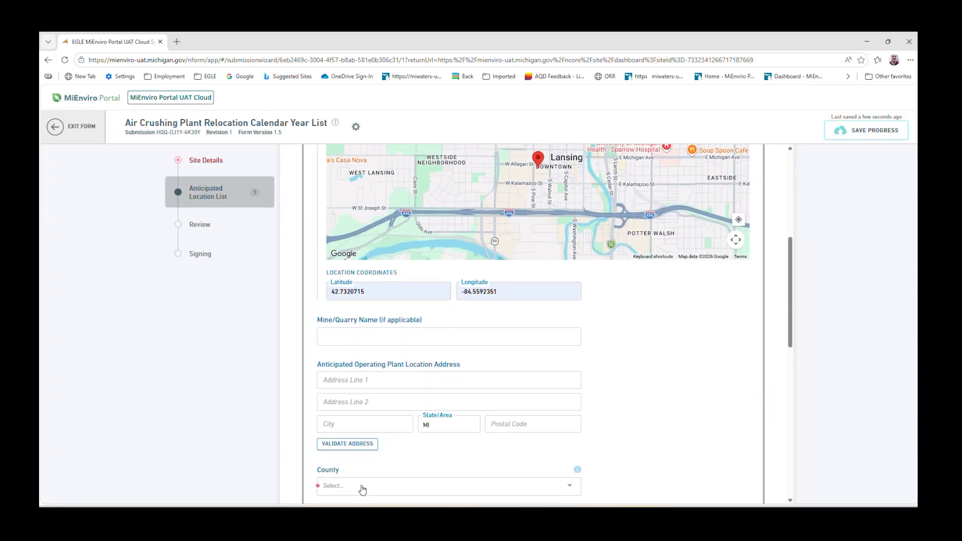
{"action": "left_click", "coordinate": [363, 488]}
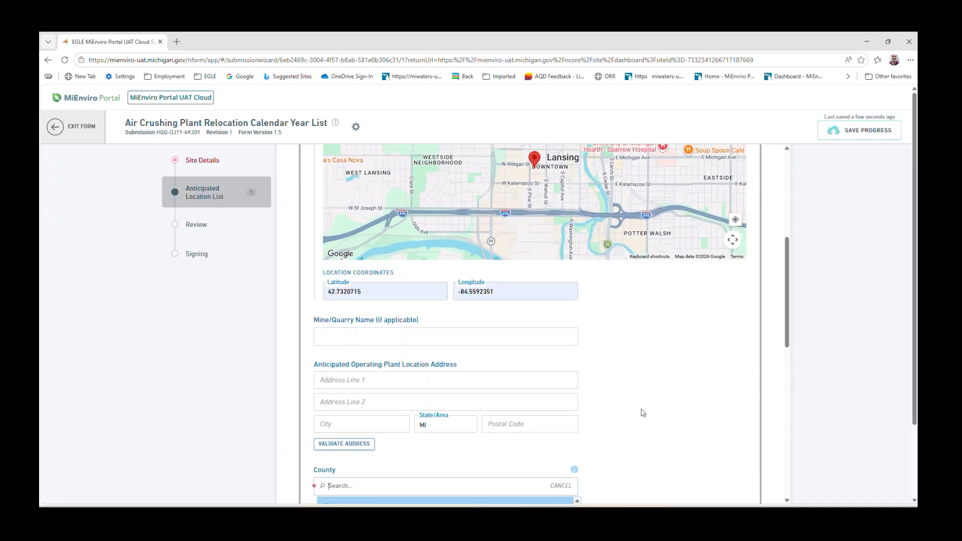
{"action": "scroll", "coordinate": [652, 406], "scroll_direction": "down", "scroll_amount": 2}
{"action": "type", "text": "ingh"}
{"action": "key", "text": "Return"}
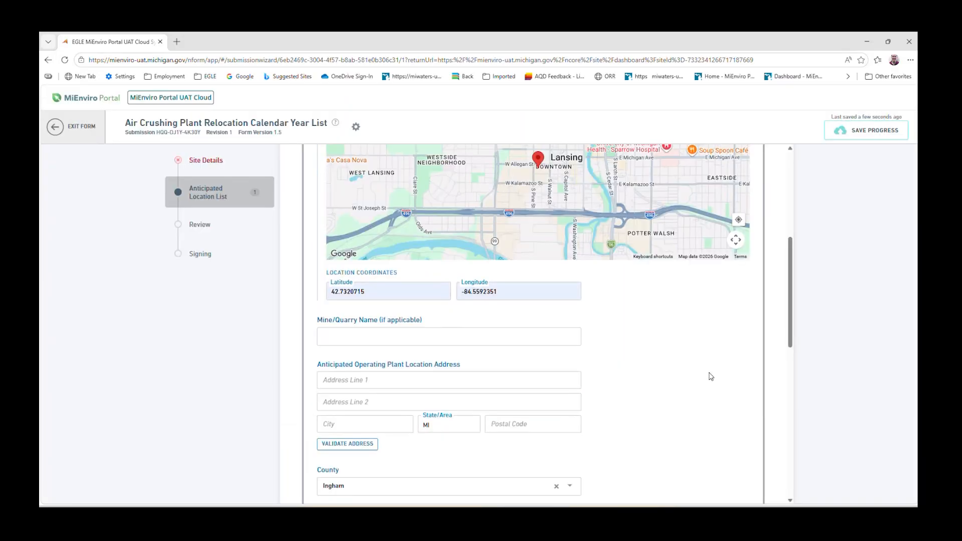
Try answering No to whether the crushing plant equipment will operate under an active Permit to Install at this location
{"action": "scroll", "coordinate": [712, 375], "scroll_direction": "down", "scroll_amount": 2}
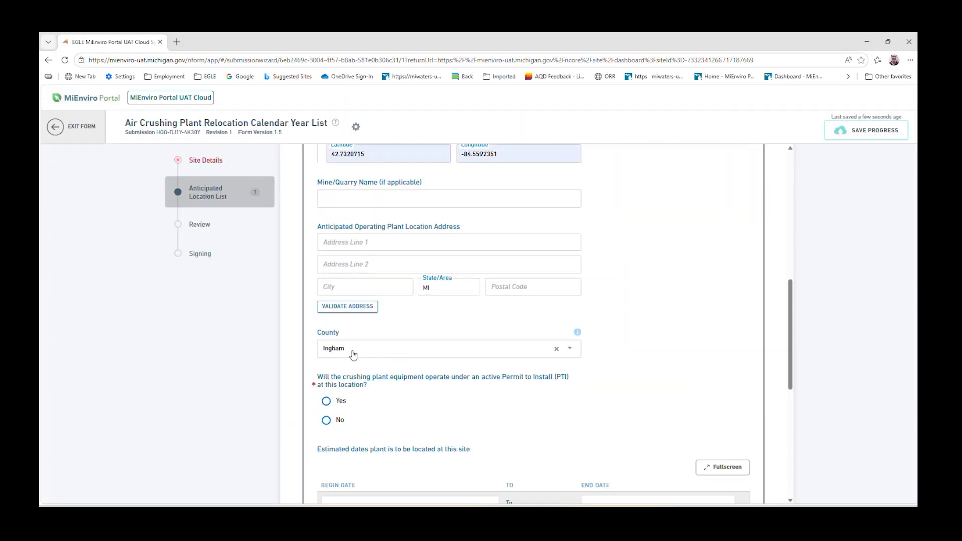
{"action": "scroll", "coordinate": [627, 376], "scroll_direction": "down", "scroll_amount": 2}
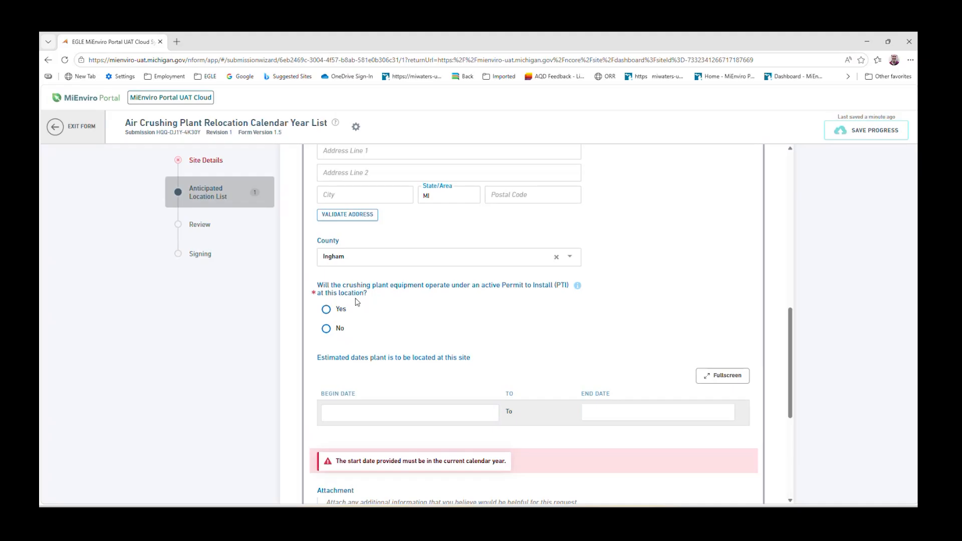
{"action": "left_click", "coordinate": [326, 329]}
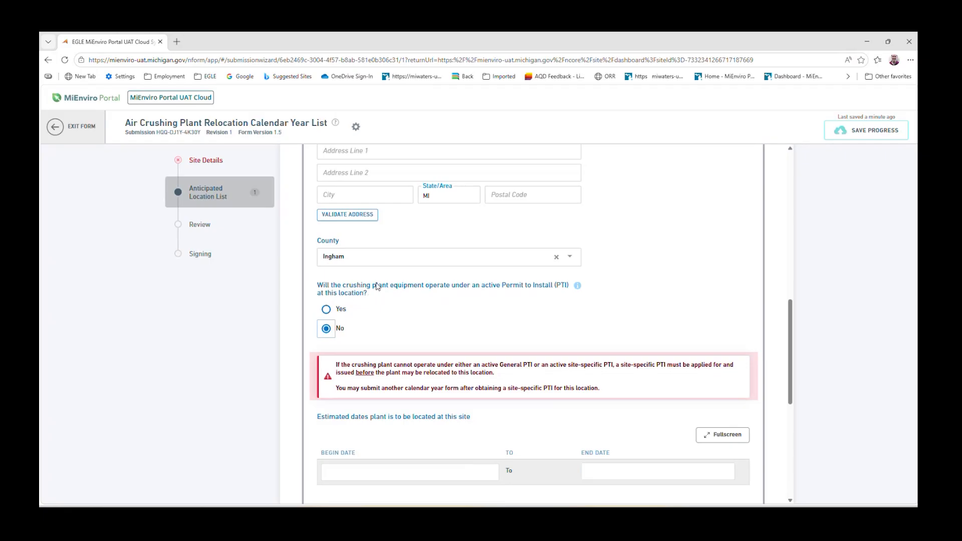
{"action": "scroll", "coordinate": [694, 260], "scroll_direction": "up", "scroll_amount": 3}
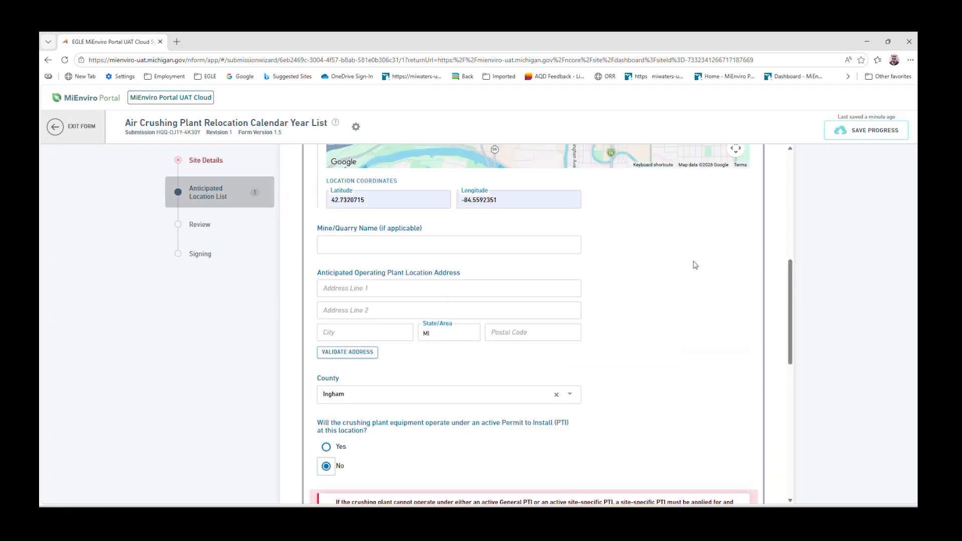
{"action": "scroll", "coordinate": [695, 264], "scroll_direction": "down", "scroll_amount": 3}
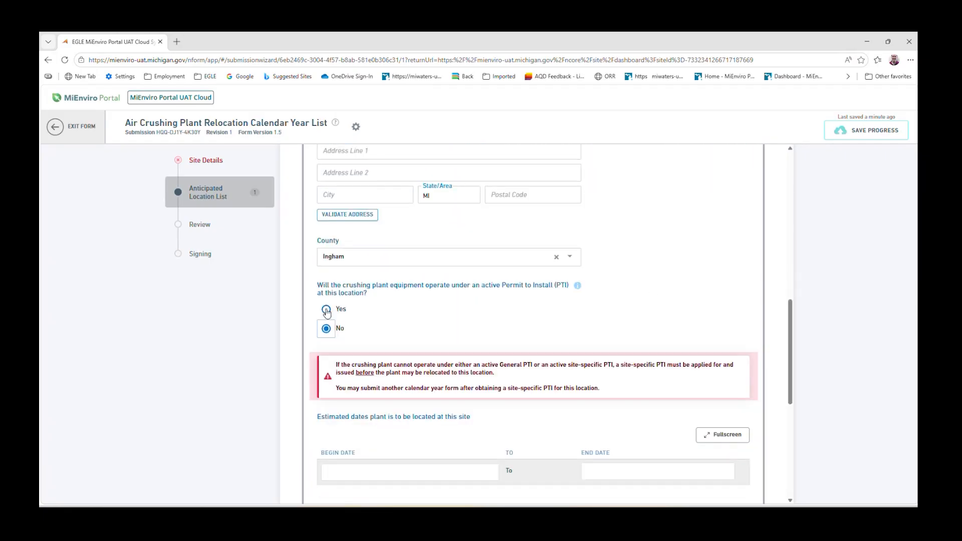
{"action": "scroll", "coordinate": [683, 275], "scroll_direction": "up", "scroll_amount": 2}
{"action": "scroll", "coordinate": [683, 275], "scroll_direction": "down", "scroll_amount": 3}
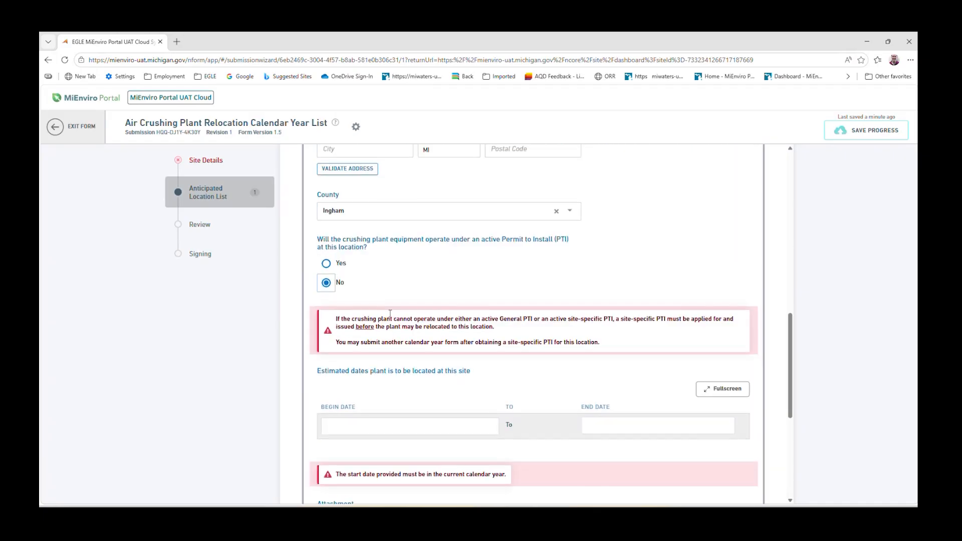
Answer Yes to operating under an active Permit to Install and choose PTI0000220 v1.0 - 7/9/2026 as the permit
{"action": "left_click", "coordinate": [326, 264]}
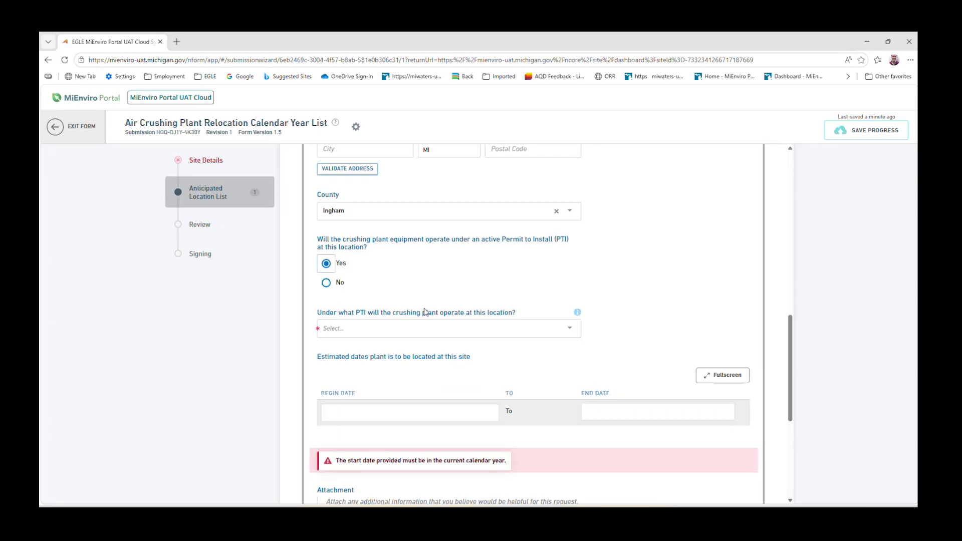
{"action": "left_click", "coordinate": [569, 331]}
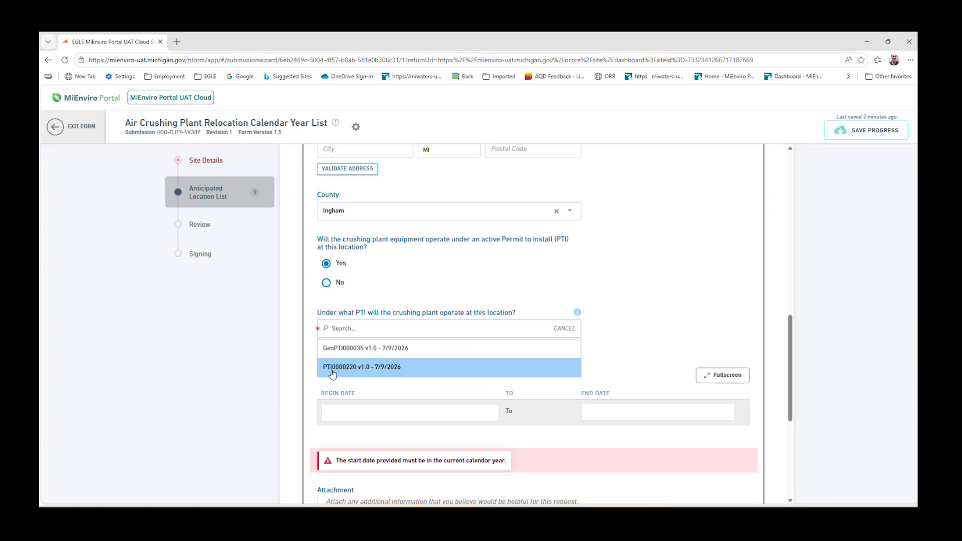
{"action": "left_click", "coordinate": [351, 368]}
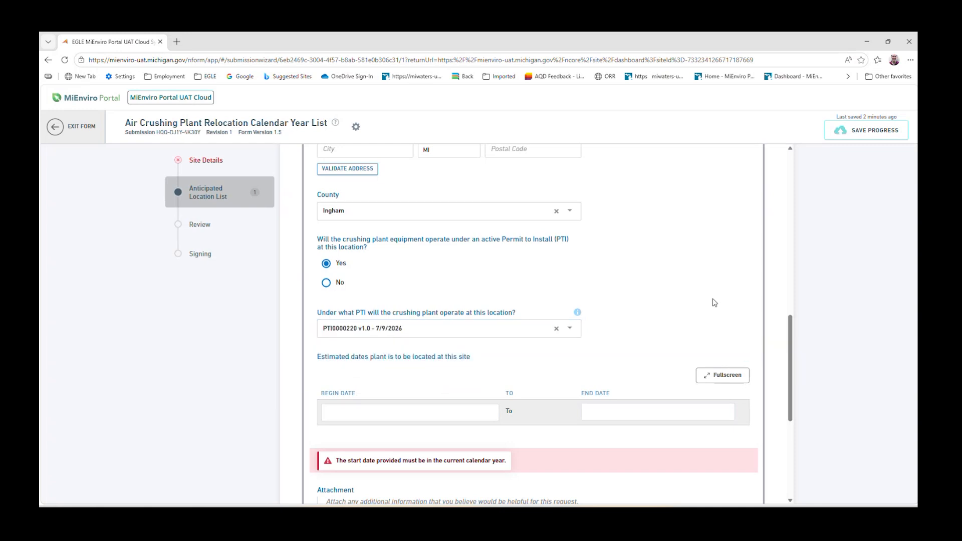
Add a second anticipated location to the list and name it 2
{"action": "scroll", "coordinate": [713, 299], "scroll_direction": "down", "scroll_amount": 1}
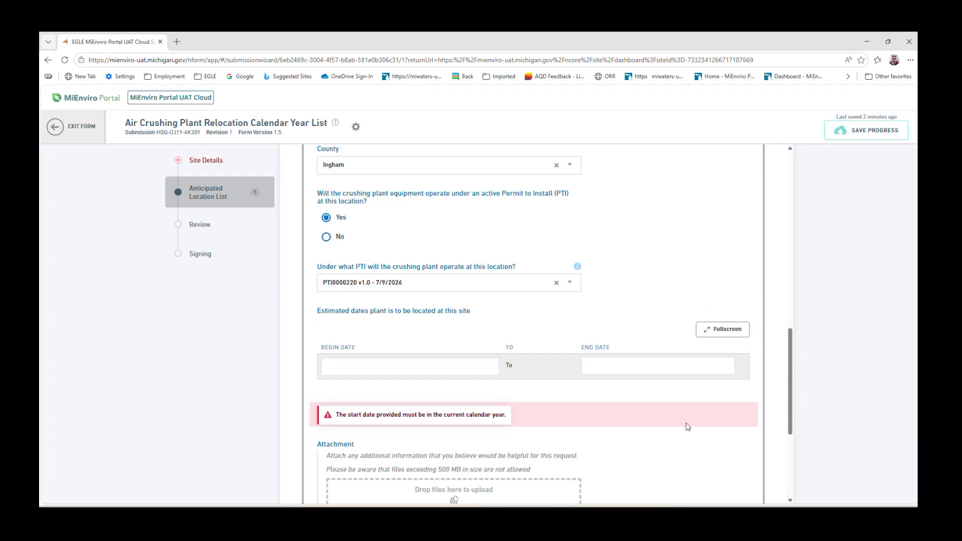
{"action": "scroll", "coordinate": [675, 428], "scroll_direction": "down", "scroll_amount": 1}
{"action": "scroll", "coordinate": [692, 403], "scroll_direction": "down", "scroll_amount": 3}
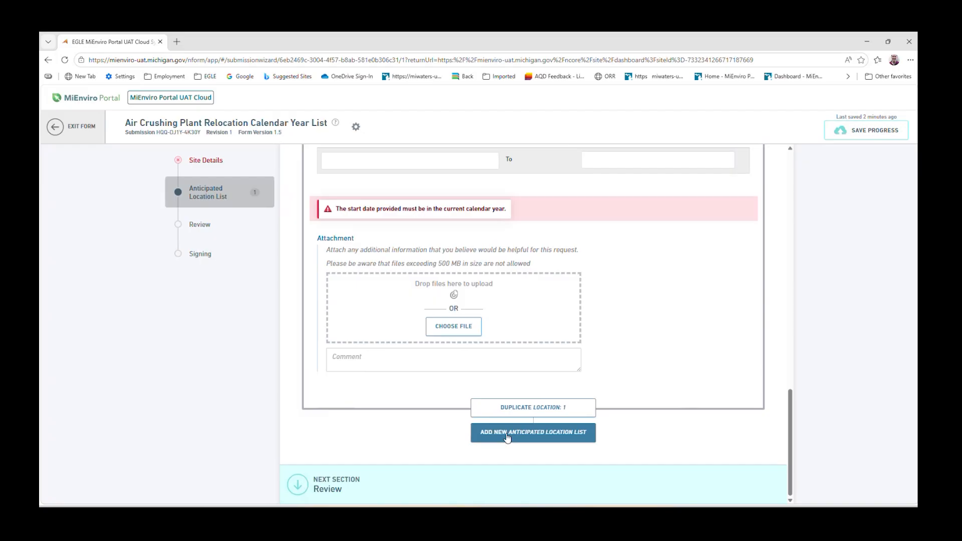
{"action": "left_click", "coordinate": [533, 434]}
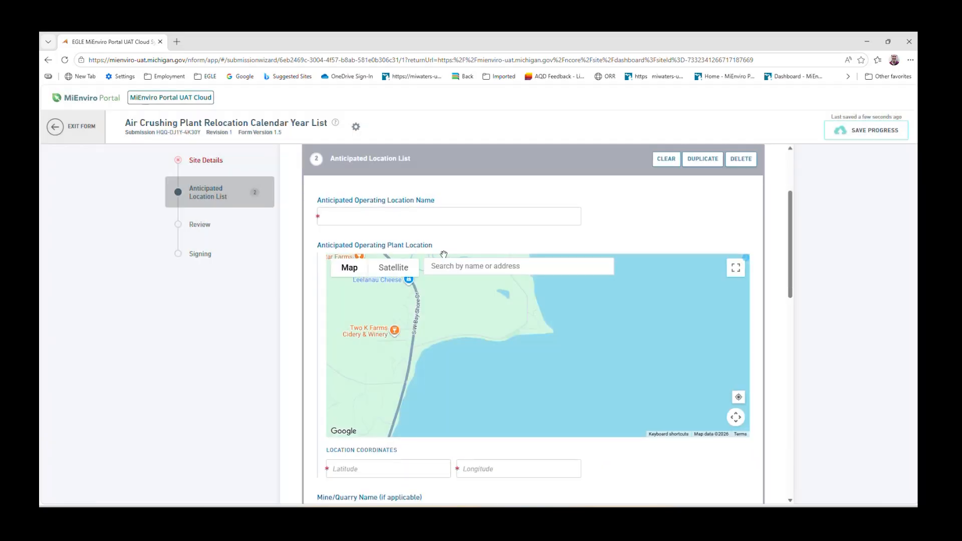
{"action": "left_click", "coordinate": [395, 215]}
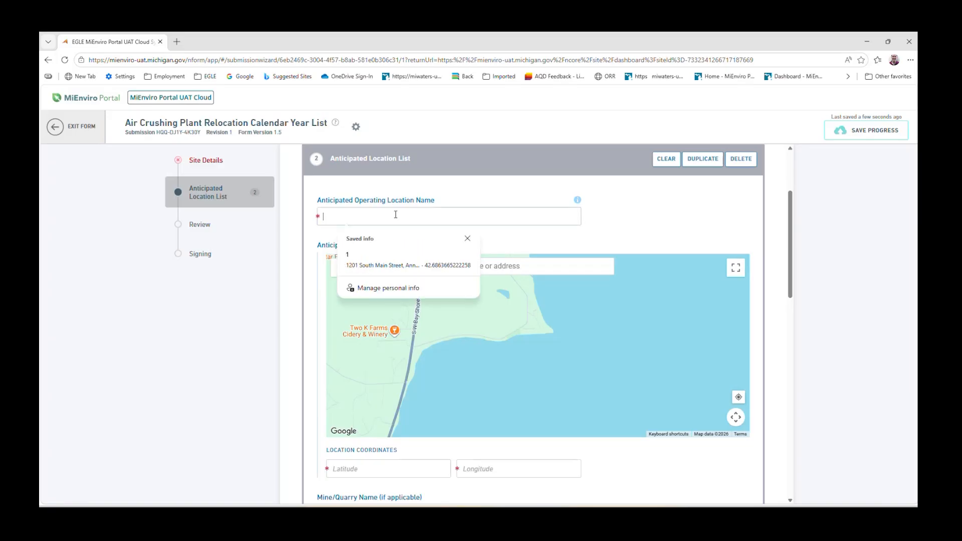
{"action": "type", "text": "2"}
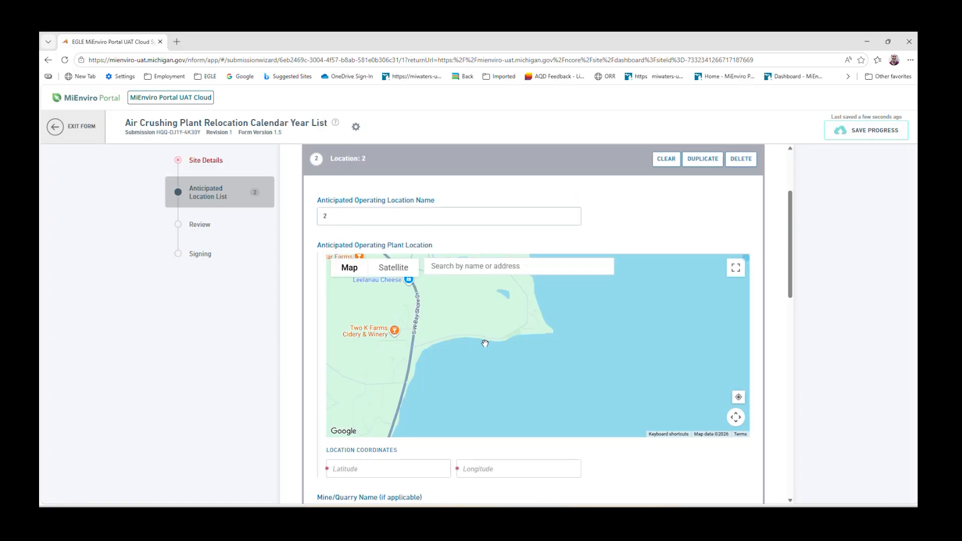
Mark the second location on the map northeast of Shelby, just south of Oceana County Airport, at about 43.6237, -86.3301
{"action": "scroll", "coordinate": [471, 353], "scroll_direction": "down", "scroll_amount": 5}
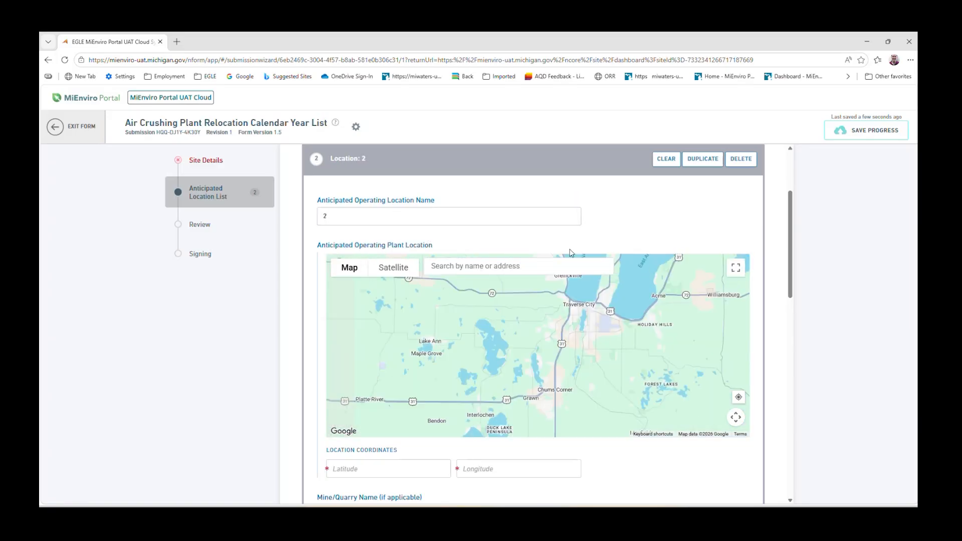
{"action": "left_click_drag", "start_coordinate": [452, 426], "coordinate": [586, 269]}
{"action": "left_click_drag", "start_coordinate": [478, 412], "coordinate": [640, 277]}
{"action": "left_click_drag", "start_coordinate": [562, 422], "coordinate": [580, 275]}
{"action": "left_click_drag", "start_coordinate": [513, 413], "coordinate": [610, 269]}
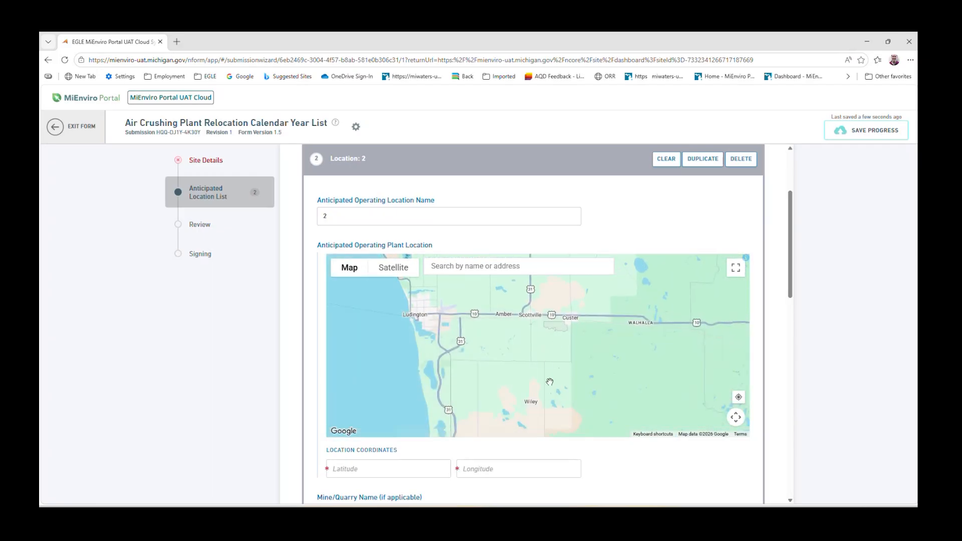
{"action": "left_click_drag", "start_coordinate": [543, 385], "coordinate": [503, 299]}
{"action": "left_click_drag", "start_coordinate": [488, 419], "coordinate": [505, 313]}
{"action": "scroll", "coordinate": [451, 378], "scroll_direction": "up", "scroll_amount": 4}
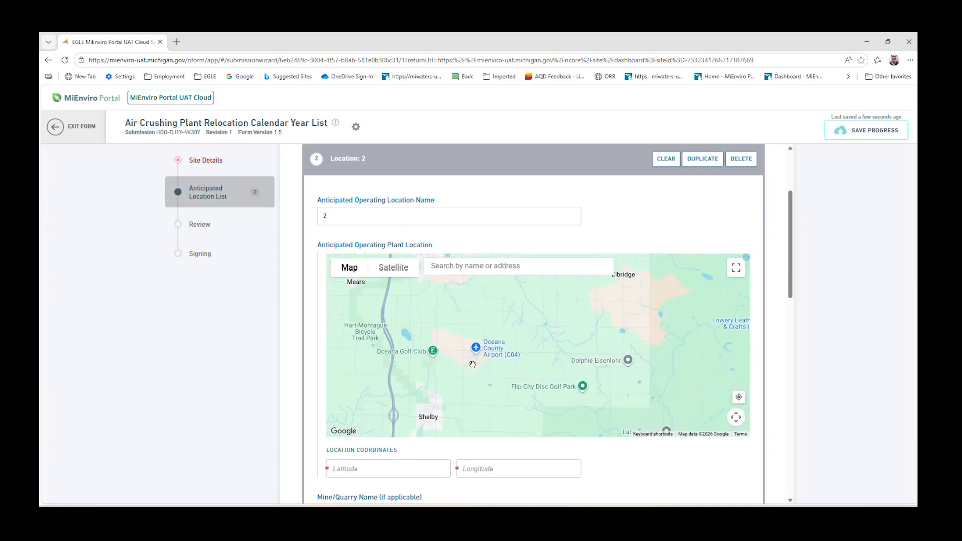
{"action": "left_click_drag", "start_coordinate": [488, 403], "coordinate": [477, 337]}
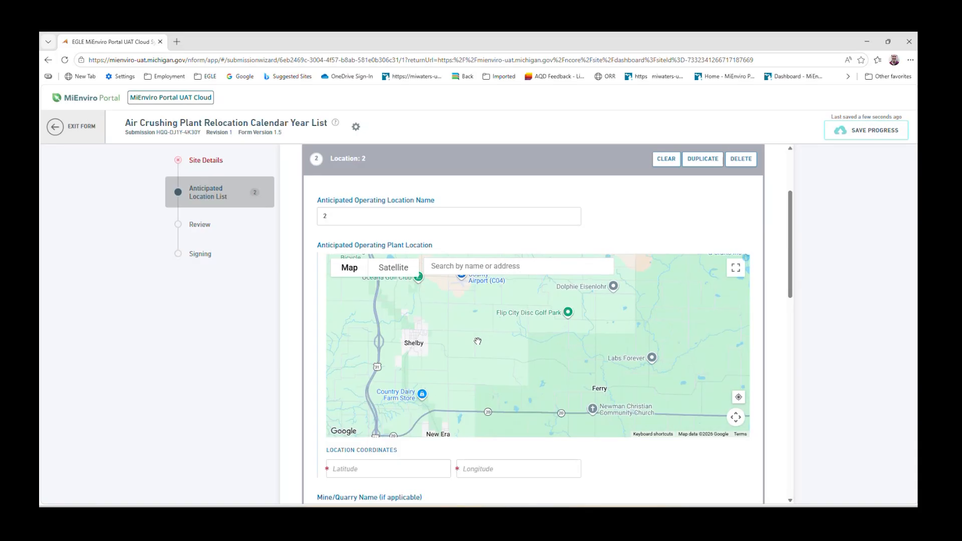
{"action": "scroll", "coordinate": [482, 331], "scroll_direction": "down", "scroll_amount": 1}
{"action": "scroll", "coordinate": [479, 323], "scroll_direction": "up", "scroll_amount": 1}
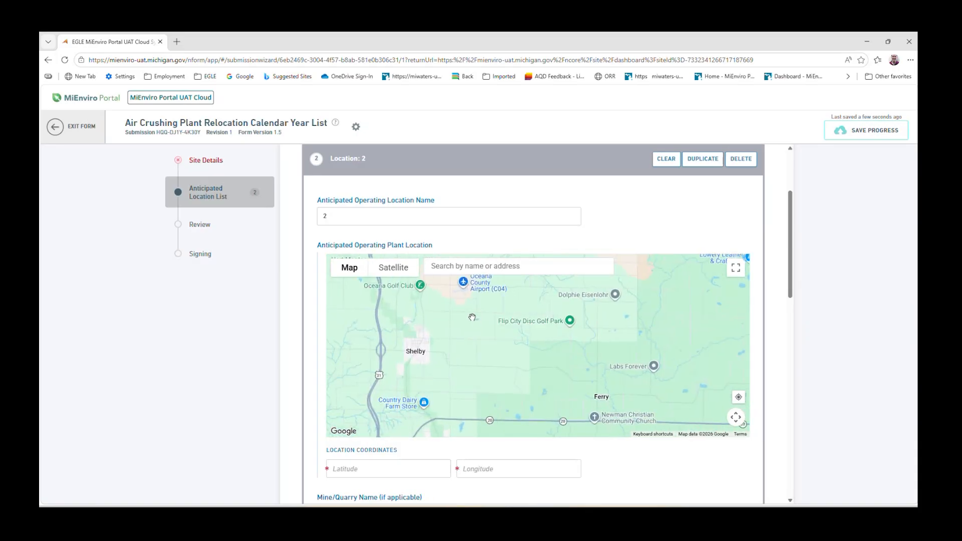
{"action": "left_click_drag", "start_coordinate": [464, 325], "coordinate": [459, 336]}
{"action": "left_click", "coordinate": [460, 334]}
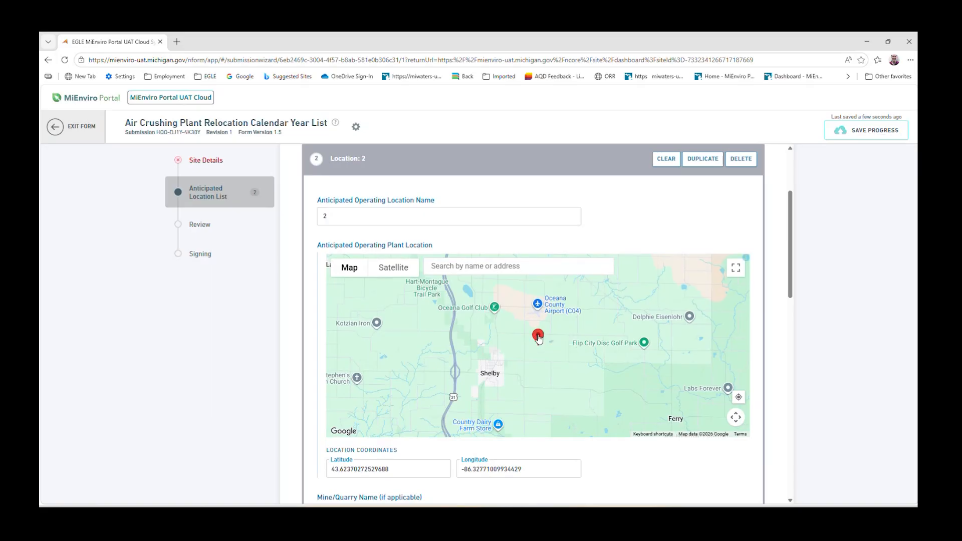
{"action": "left_click", "coordinate": [551, 343]}
{"action": "mouse_move", "coordinate": [540, 341]}
{"action": "left_mouse_down"}
{"action": "mouse_move", "coordinate": [518, 343]}
{"action": "mouse_move", "coordinate": [543, 340]}
{"action": "left_mouse_up"}
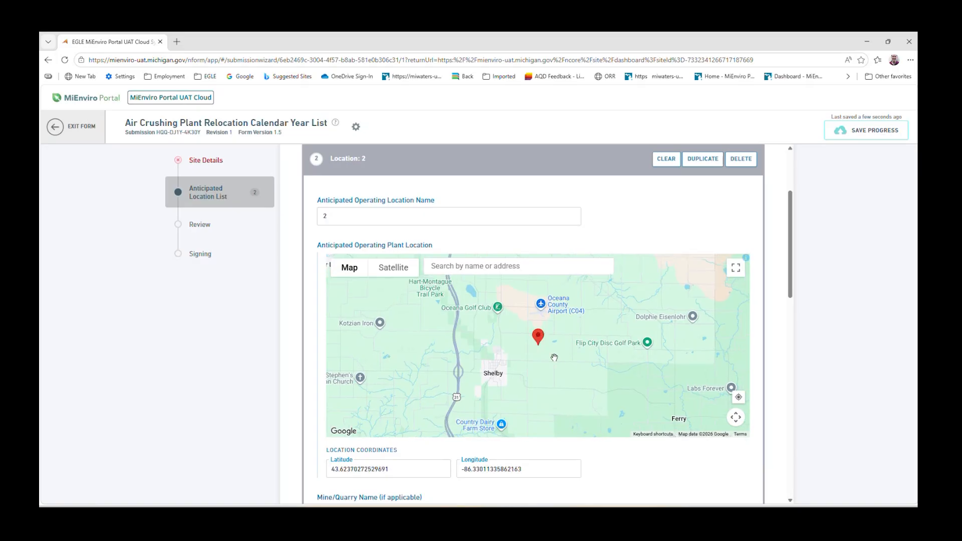
Set the county of the second anticipated location to Oceana
{"action": "scroll", "coordinate": [650, 476], "scroll_direction": "down", "scroll_amount": 5}
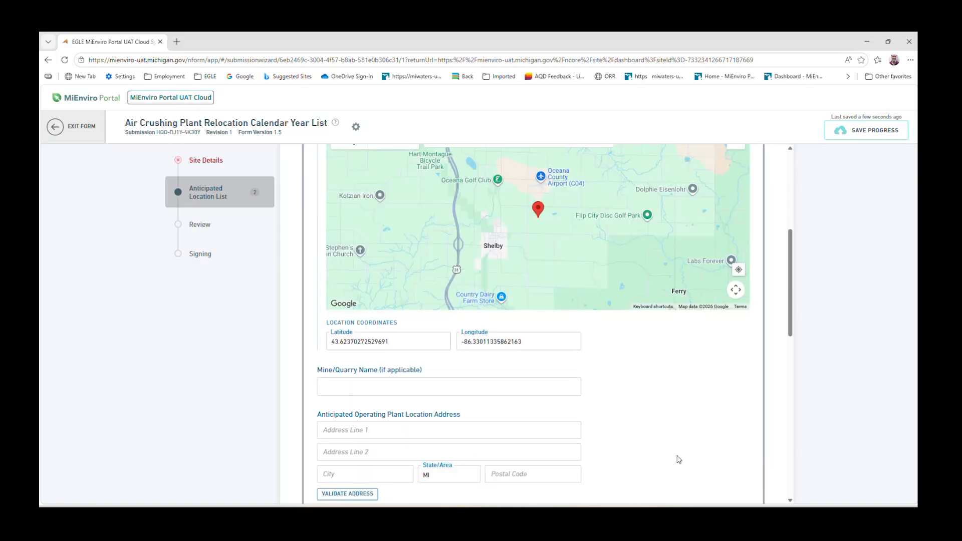
{"action": "left_click", "coordinate": [476, 440]}
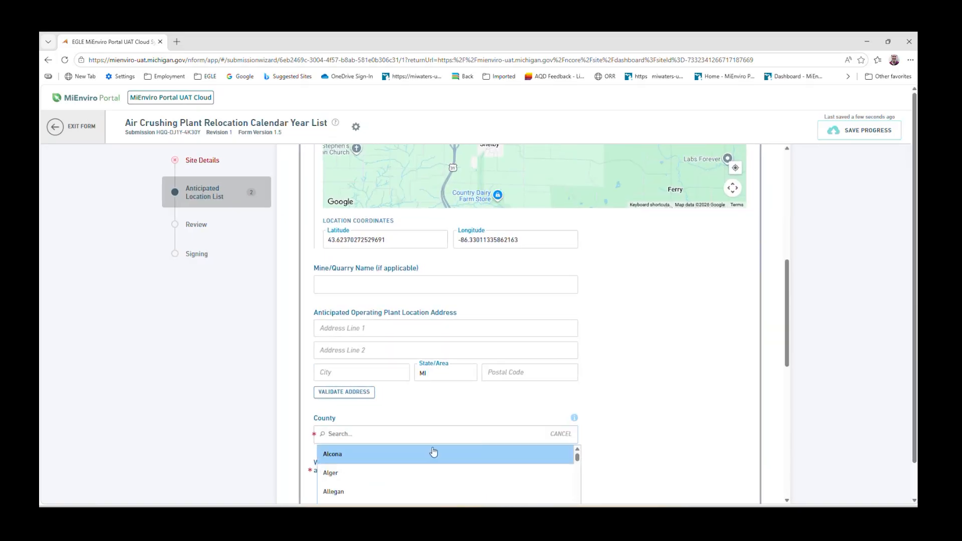
{"action": "type", "text": "oceana"}
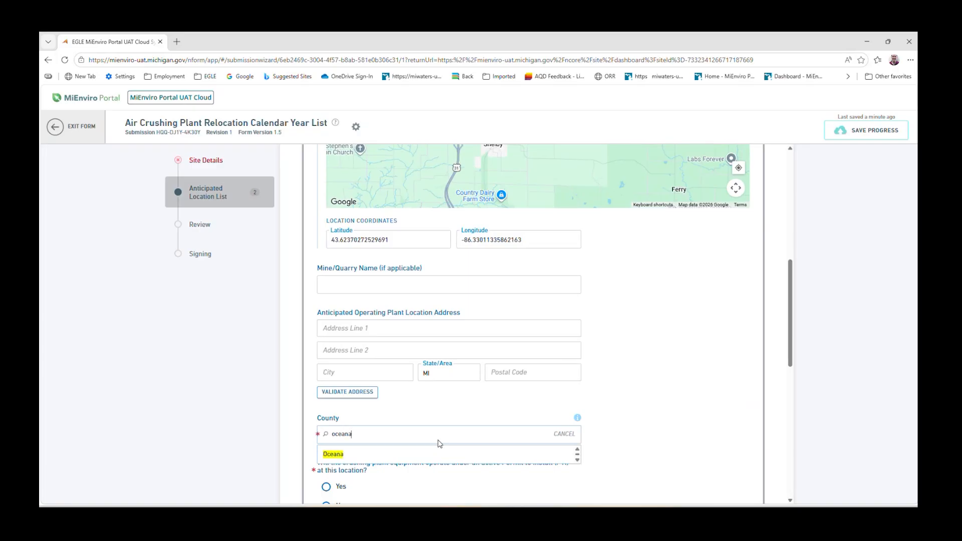
{"action": "left_click", "coordinate": [353, 454]}
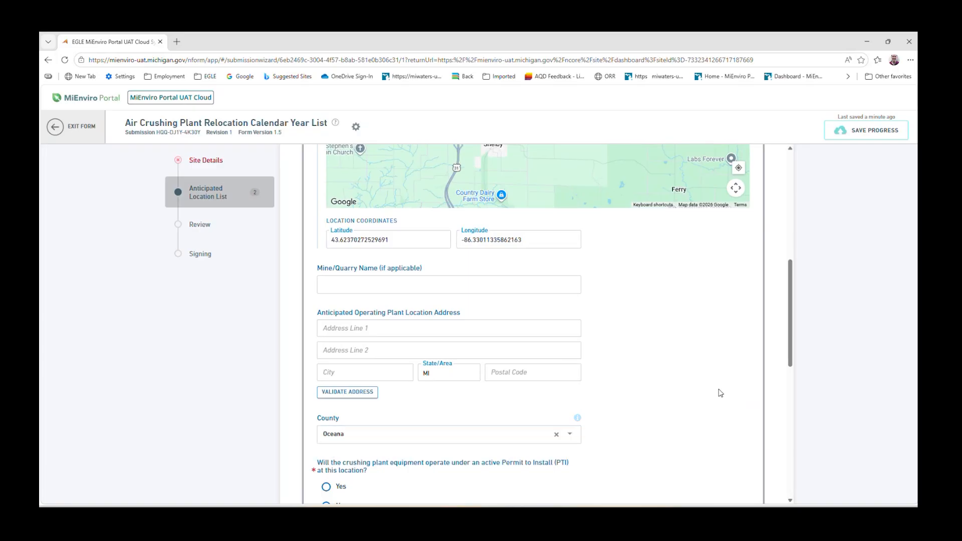
Answer Yes to operating location 2 under an active Permit to Install and choose GenPTI000035 v1.0 - 7/9/2026 as the permit
{"action": "scroll", "coordinate": [736, 377], "scroll_direction": "down", "scroll_amount": 2}
{"action": "left_click", "coordinate": [327, 351]}
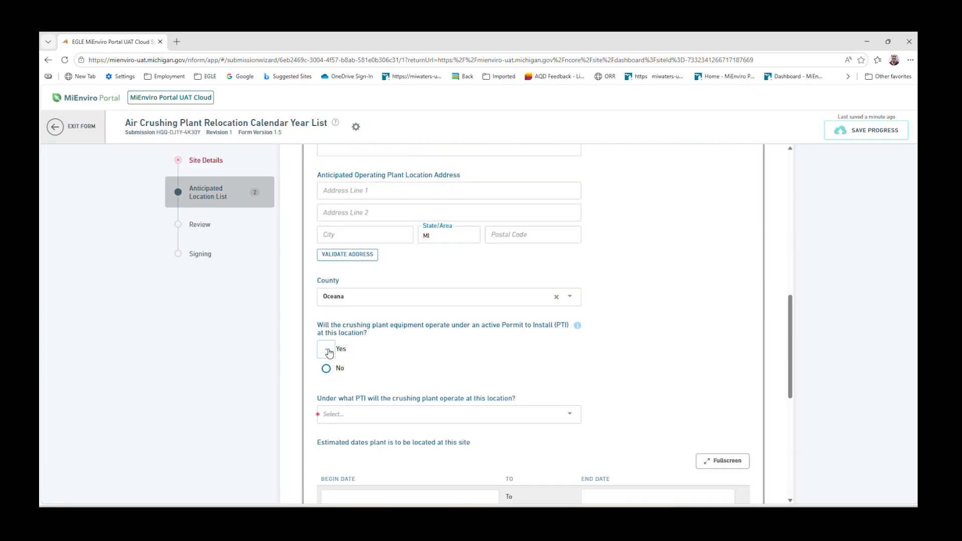
{"action": "left_click", "coordinate": [452, 421]}
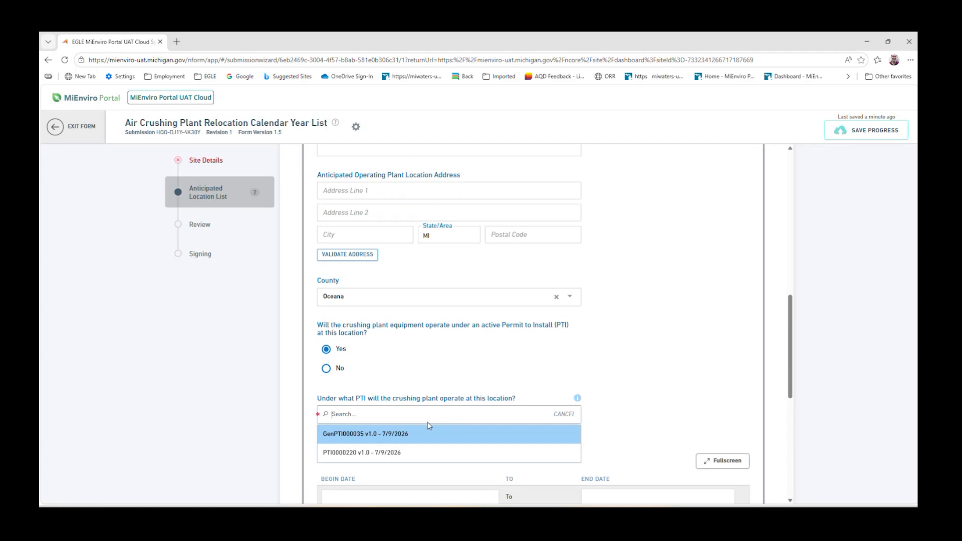
{"action": "left_click", "coordinate": [364, 434]}
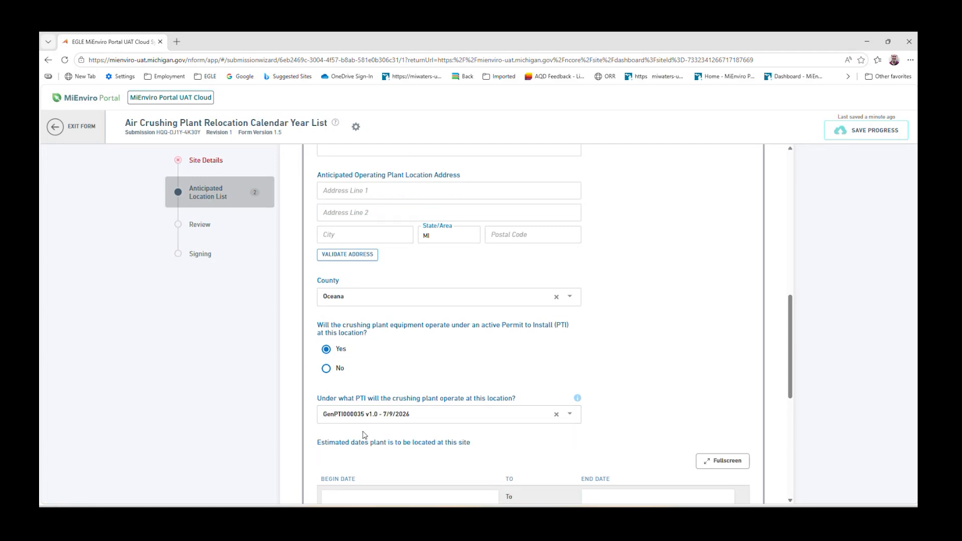
Leave the second location's estimated dates and attachment empty and continue to the Review section
{"action": "scroll", "coordinate": [734, 347], "scroll_direction": "down", "scroll_amount": 3}
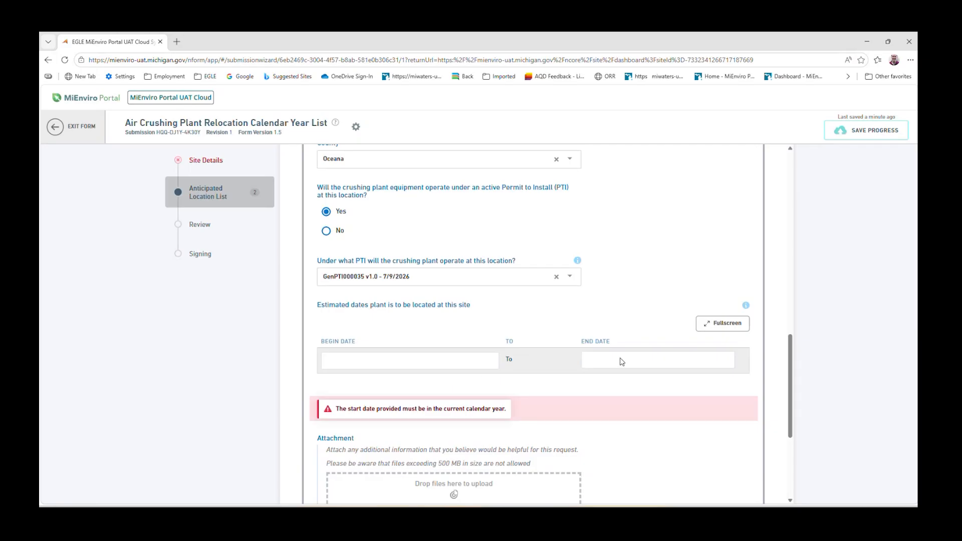
{"action": "scroll", "coordinate": [649, 431], "scroll_direction": "down", "scroll_amount": 4}
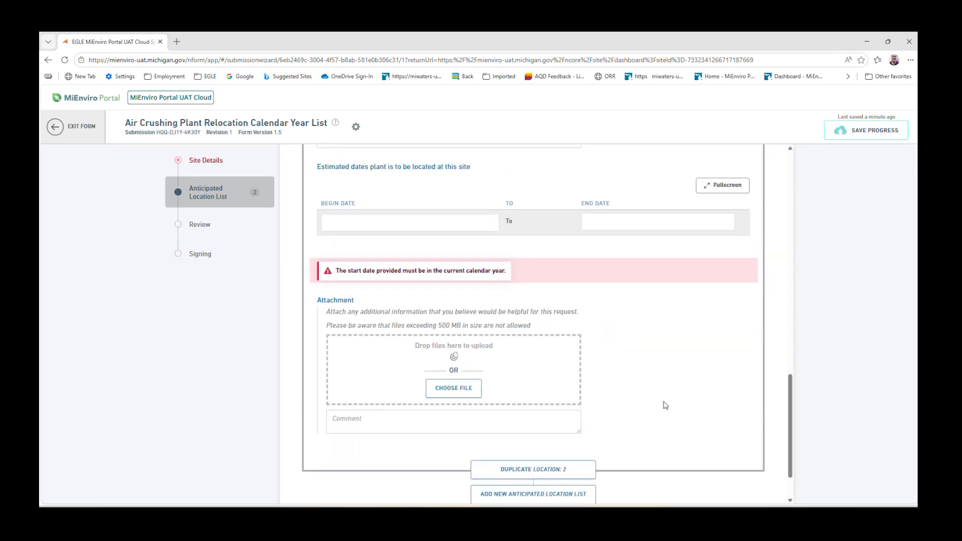
{"action": "scroll", "coordinate": [630, 457], "scroll_direction": "down", "scroll_amount": 1}
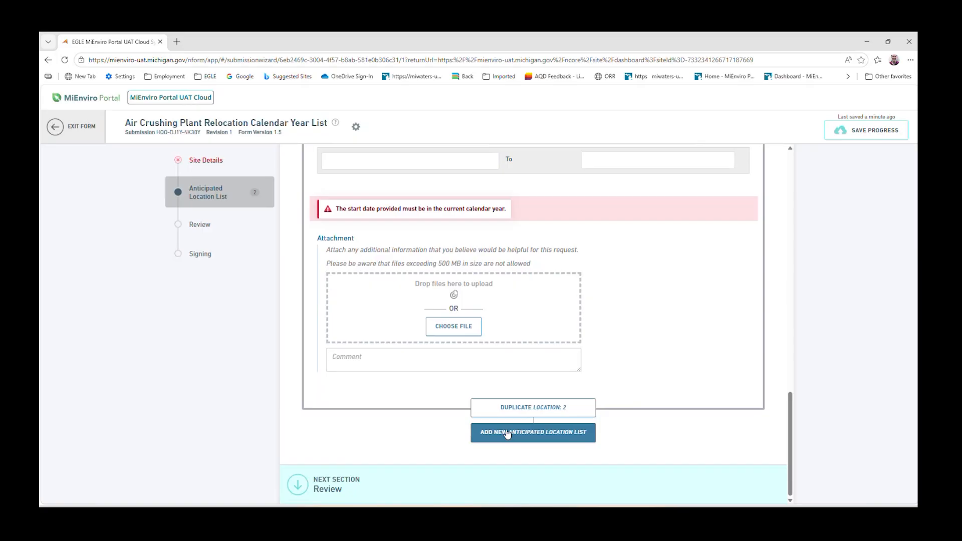
{"action": "left_click", "coordinate": [329, 490]}
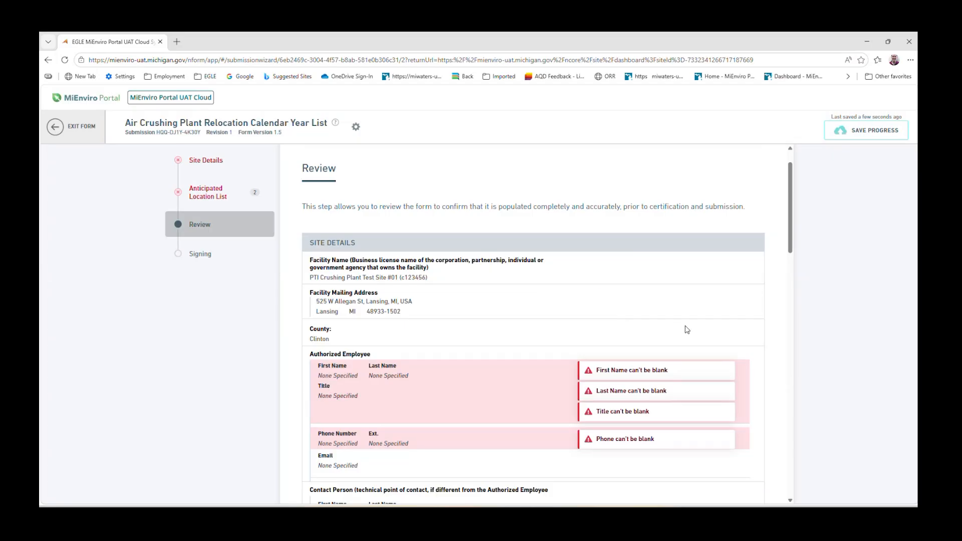
Review the site details and both anticipated locations for missing or invalid entries
{"action": "scroll", "coordinate": [687, 325], "scroll_direction": "down", "scroll_amount": 2}
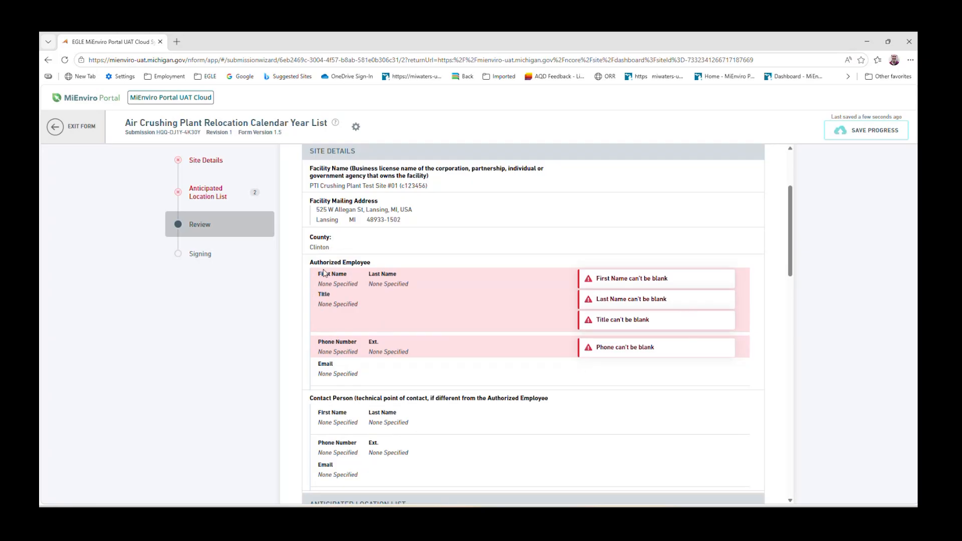
{"action": "scroll", "coordinate": [483, 321], "scroll_direction": "down", "scroll_amount": 4}
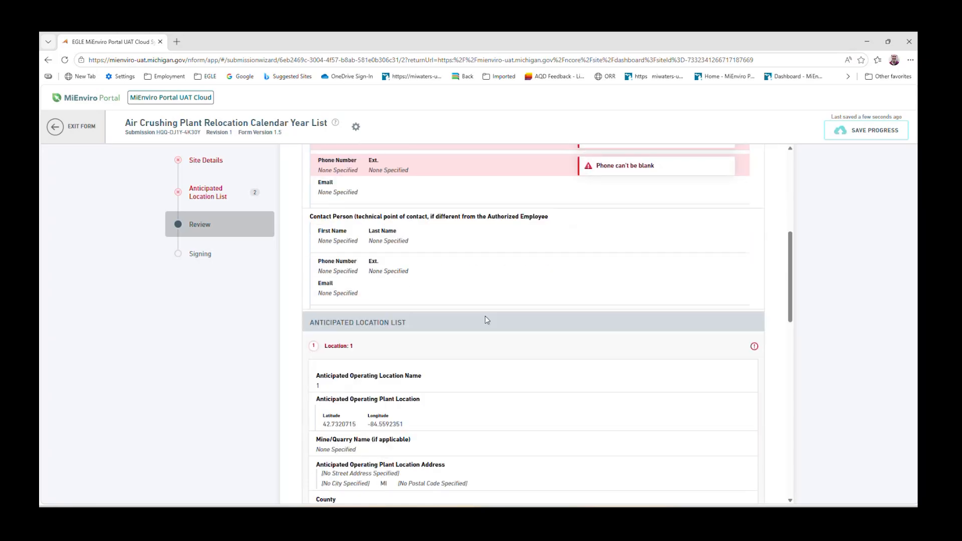
{"action": "scroll", "coordinate": [411, 360], "scroll_direction": "down", "scroll_amount": 6}
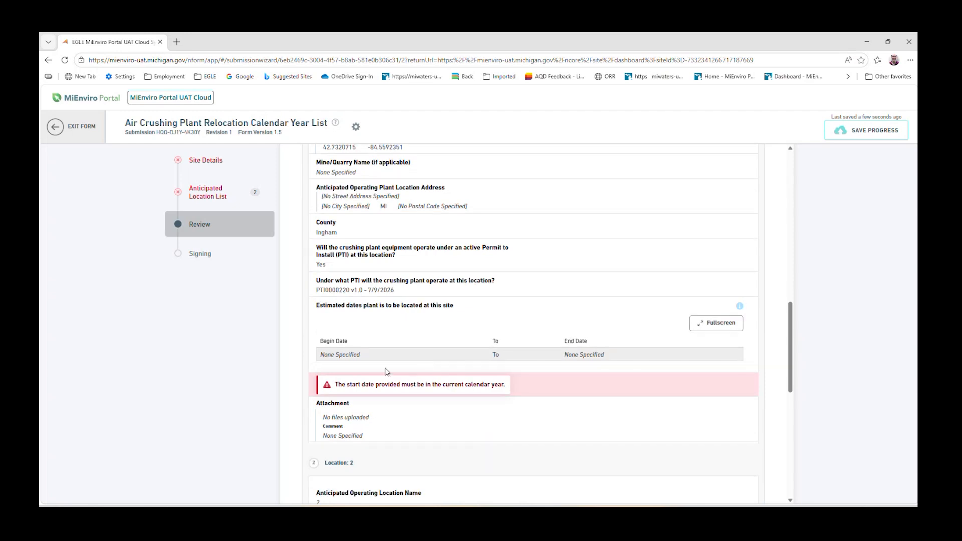
{"action": "scroll", "coordinate": [551, 380], "scroll_direction": "down", "scroll_amount": 7}
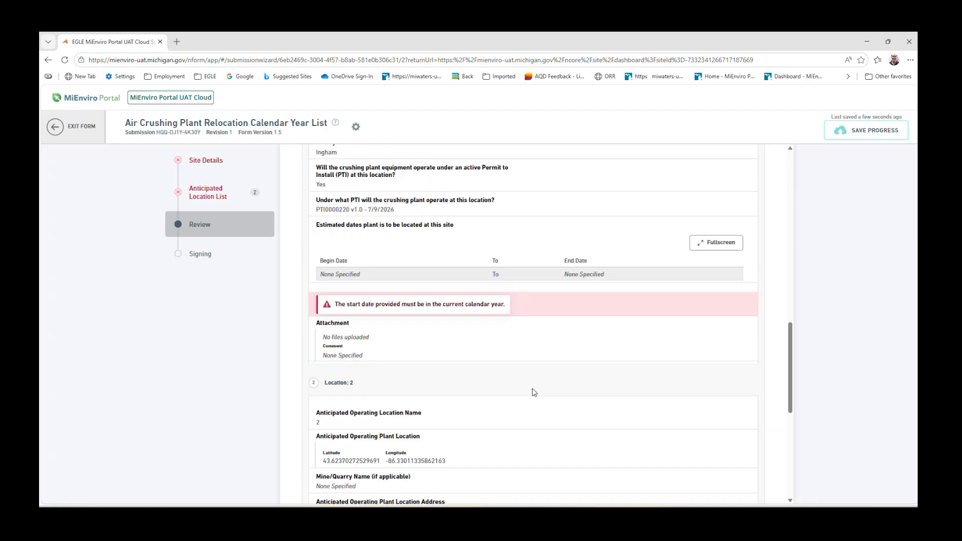
{"action": "scroll", "coordinate": [424, 401], "scroll_direction": "down", "scroll_amount": 2}
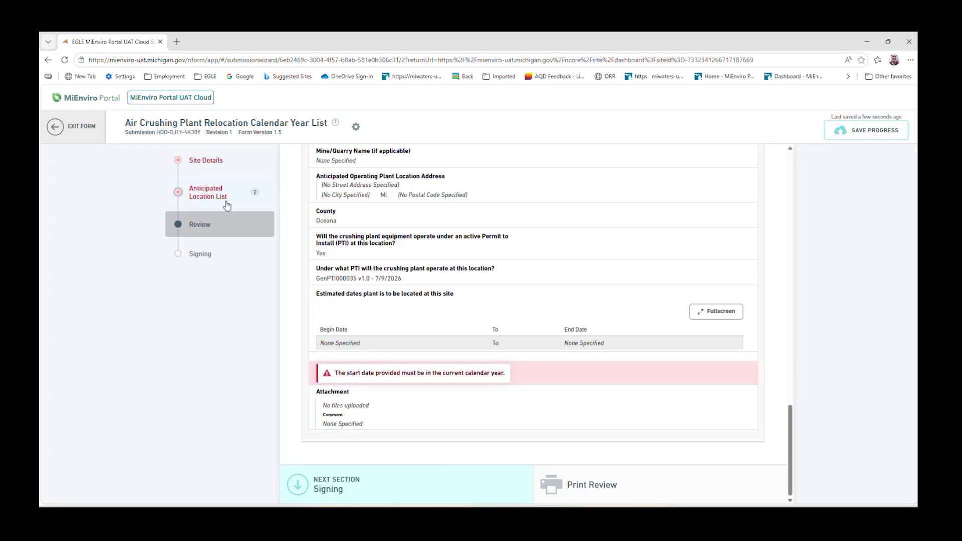
Continue to the Signing section and agree to the terms of the certification statement
{"action": "left_click", "coordinate": [341, 490]}
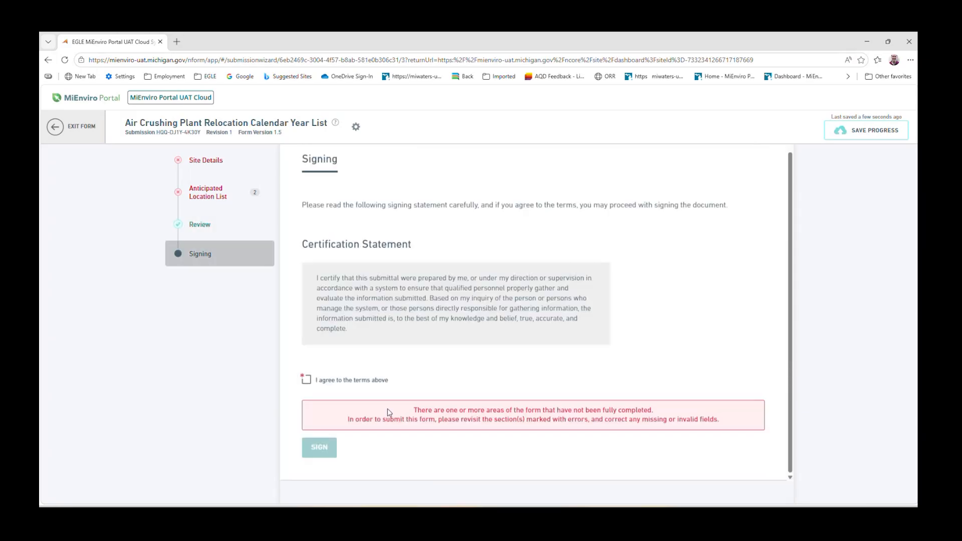
{"action": "left_click", "coordinate": [307, 404]}
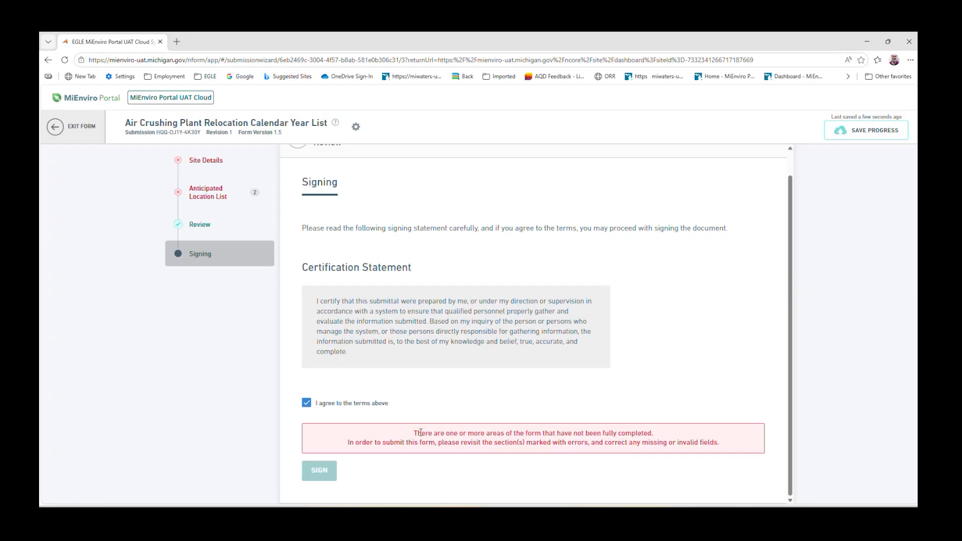
{"action": "left_click_drag", "start_coordinate": [409, 432], "coordinate": [637, 441]}
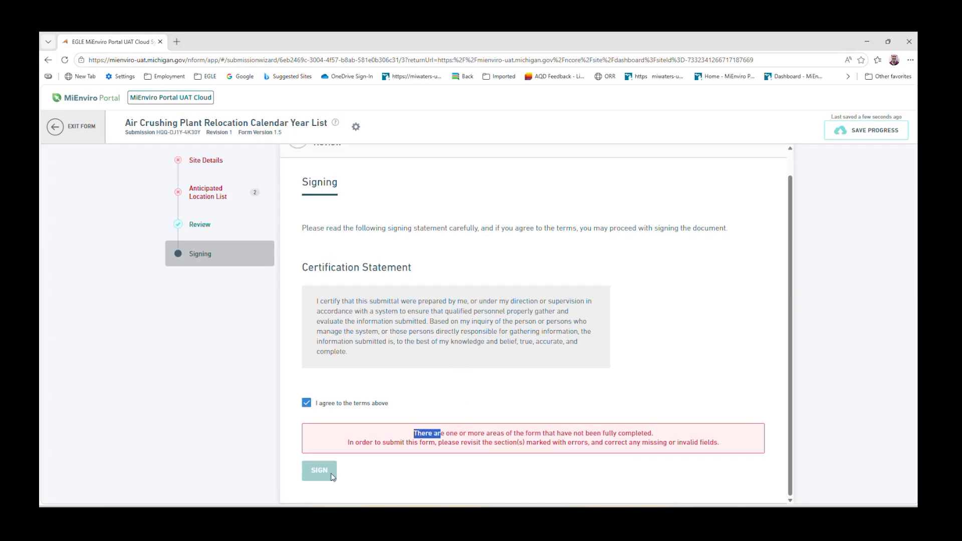